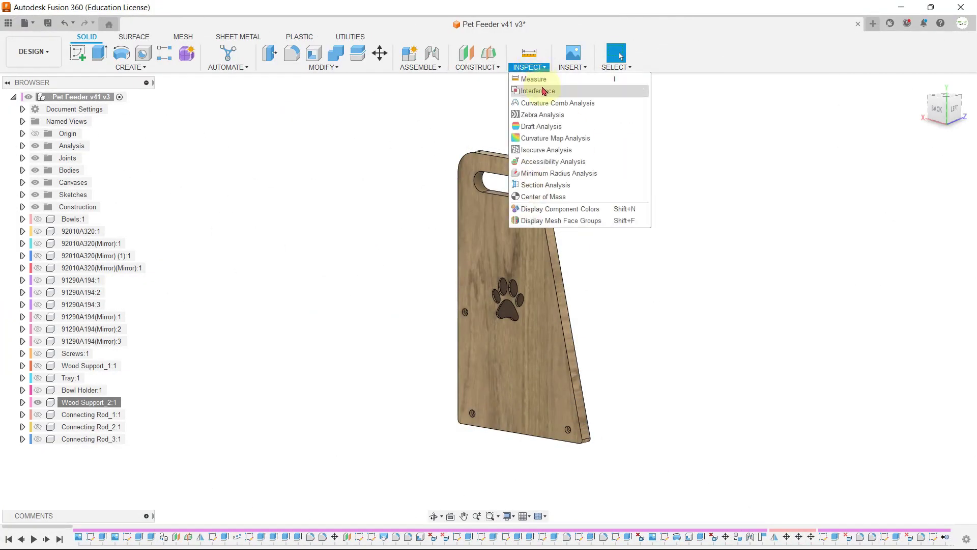
Measure across the lower end of the isolated Wood Support_2 panel, then clear the selection.
left_click(535, 78)
scroll(563, 443, "up", 3)
left_click(563, 443)
middle_click_drag(563, 443, 648, 384, "shift")
left_click(449, 427)
left_click(921, 205)
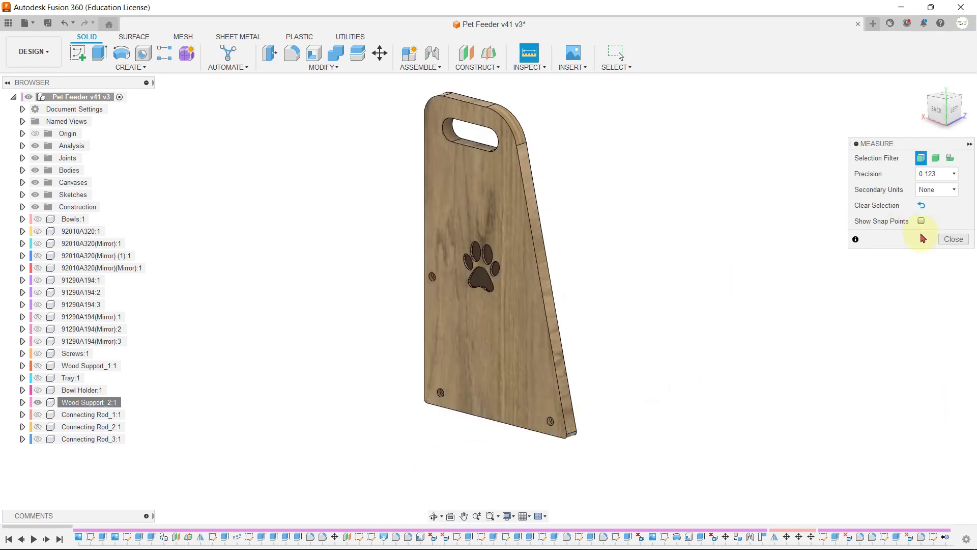
Restart Measure and check the distance between the top and bottom faces of Wood Support_2.
key("Escape")
left_click(529, 52)
scroll(465, 99, "up", 3)
scroll(561, 131, "down", 3)
left_click(560, 131)
middle_click_drag(560, 131, 593, 403, "shift")
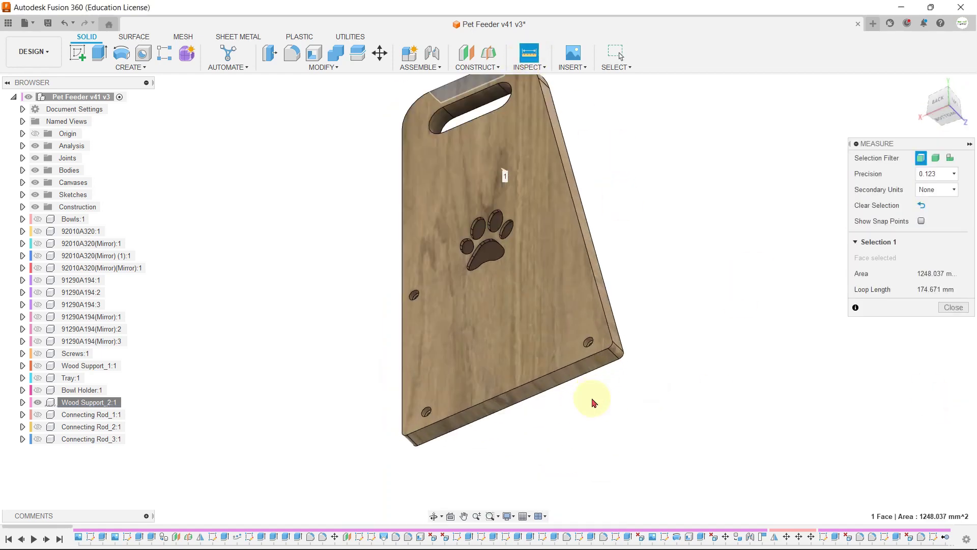
left_click(586, 369)
middle_click_drag(585, 369, 497, 291, "shift")
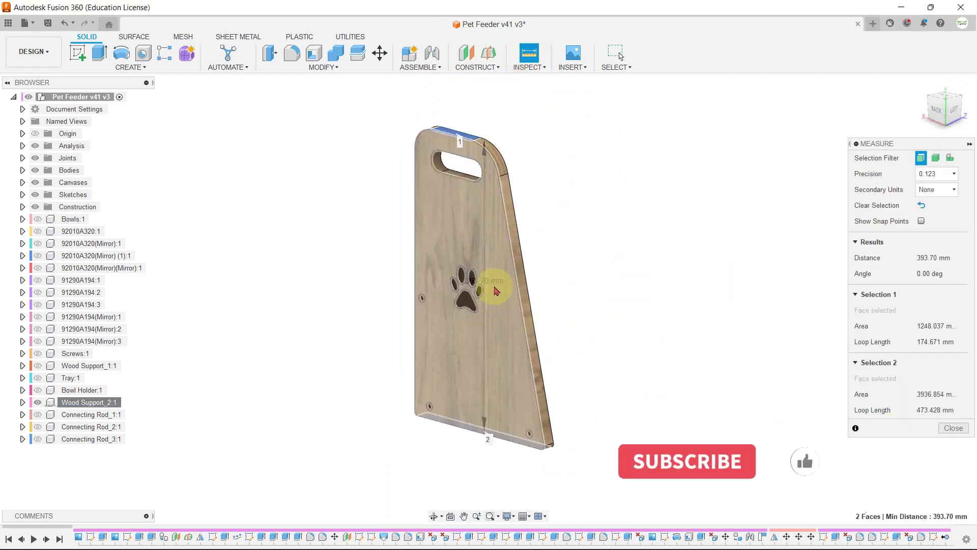
Clear the measurement, measure the length of Wood Support_2's slanted edge, and end the Measure command.
left_click(922, 205)
scroll(513, 210, "up", 2)
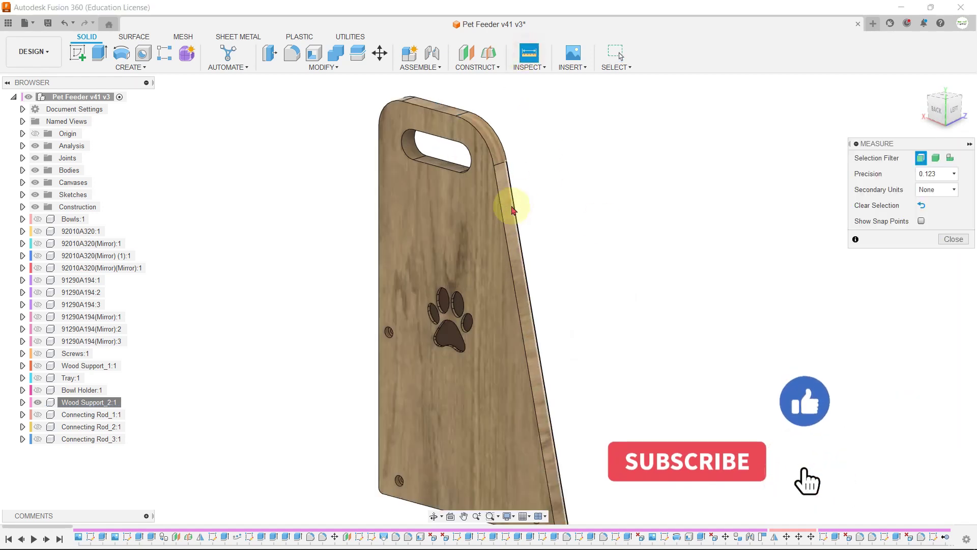
scroll(512, 210, "up", 2)
left_click(518, 148)
scroll(517, 149, "down", 4)
left_click(953, 289)
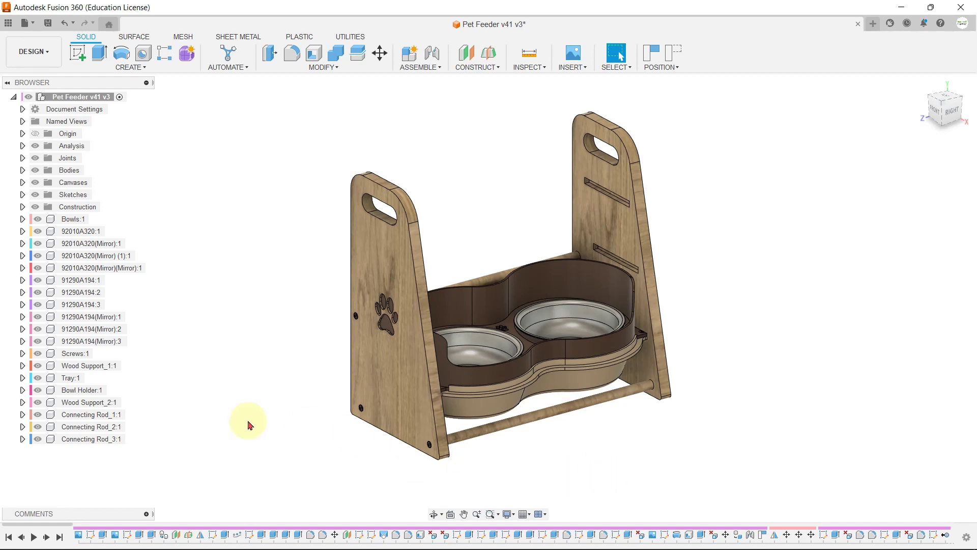
Examine the material name and physical values in the properties of Wood Support_2, then dismiss them.
left_click(108, 402)
right_click(110, 404)
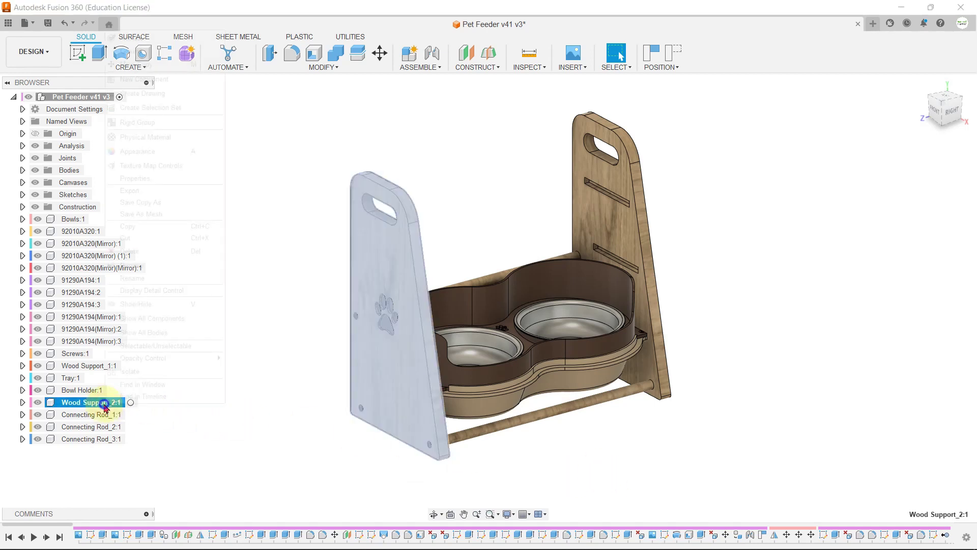
left_click(156, 179)
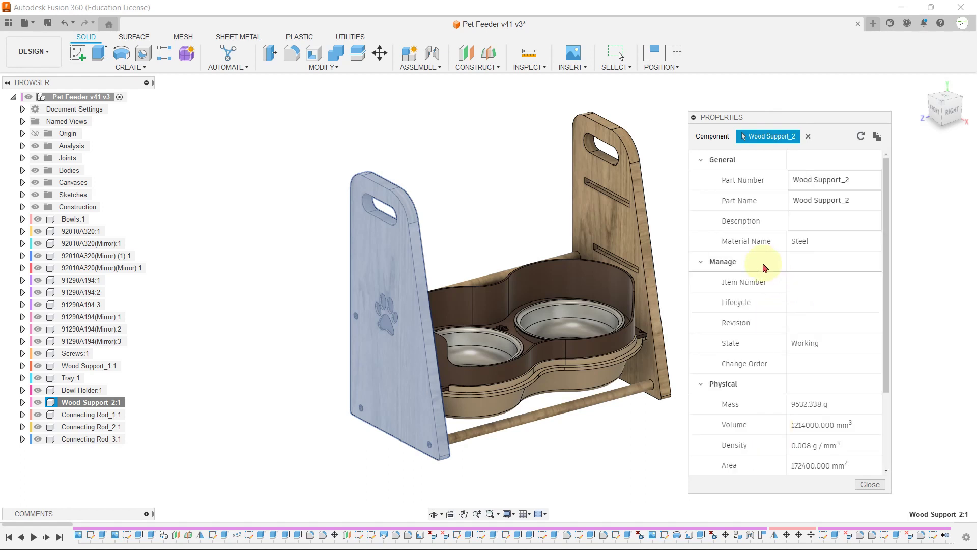
left_click(827, 247)
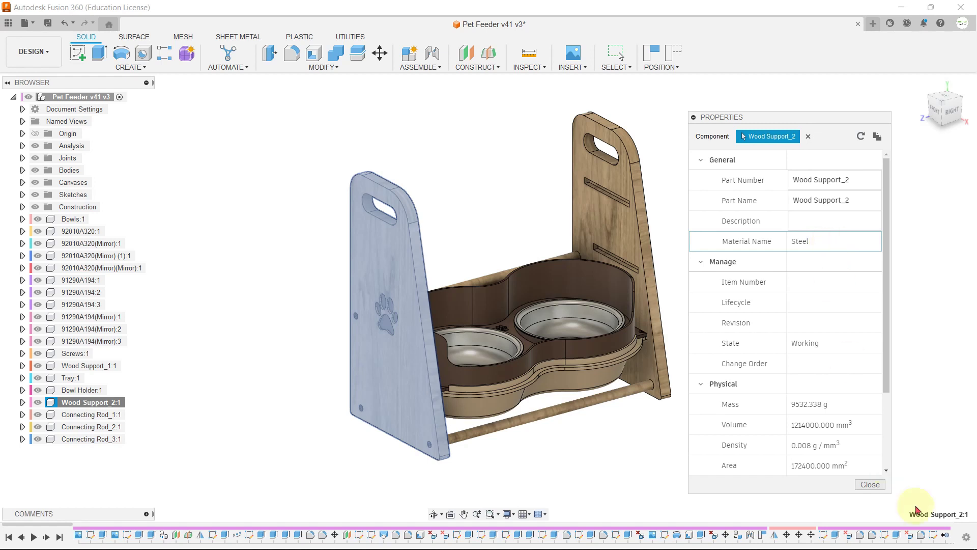
left_click(870, 484)
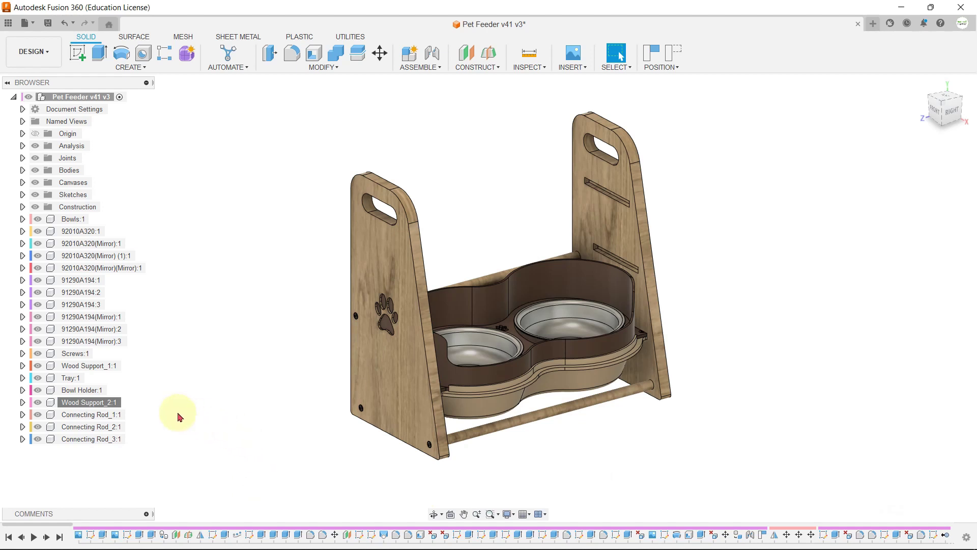
Assign the Wood physical material from the Fusion 360 Material Library's Wood category to Wood Support_2.
right_click(118, 406)
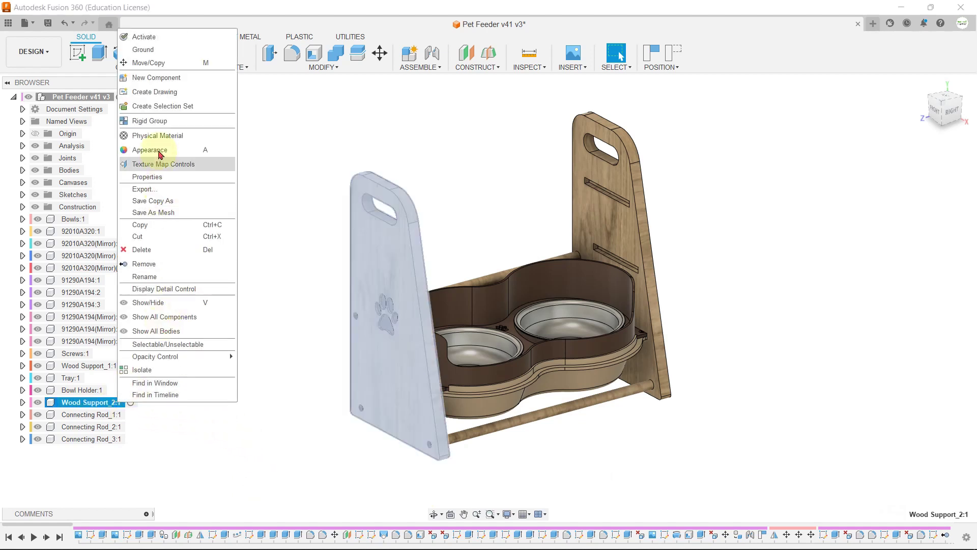
left_click(161, 138)
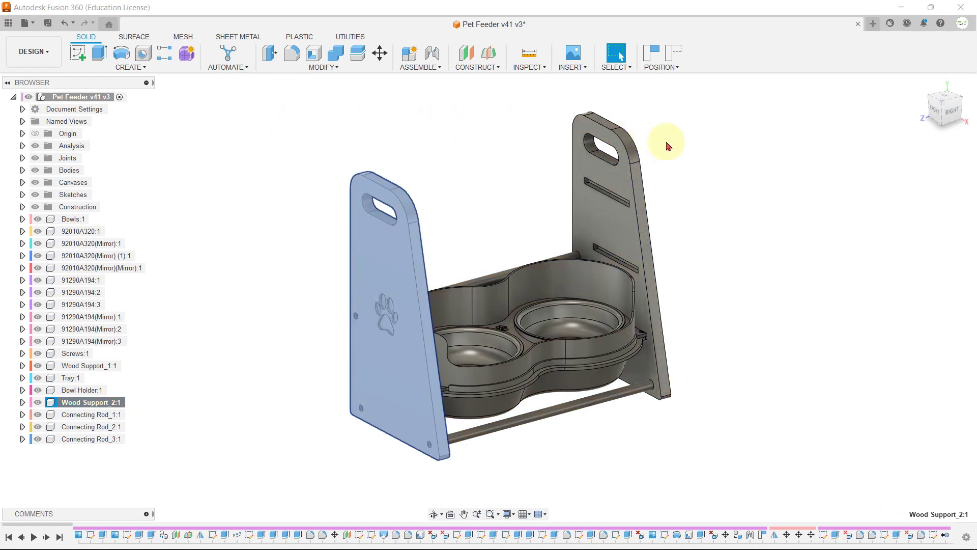
left_click(671, 179)
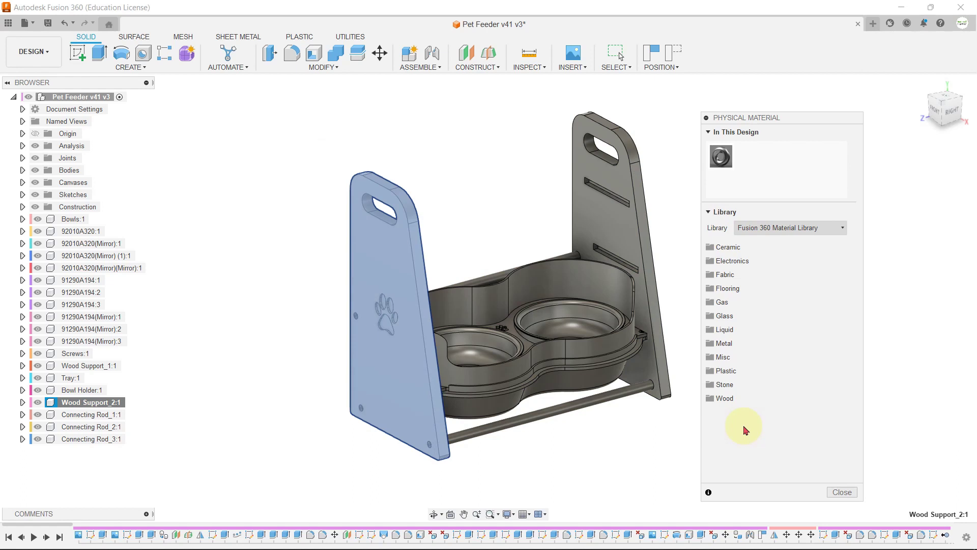
left_click(740, 408)
scroll(742, 389, "down", 1)
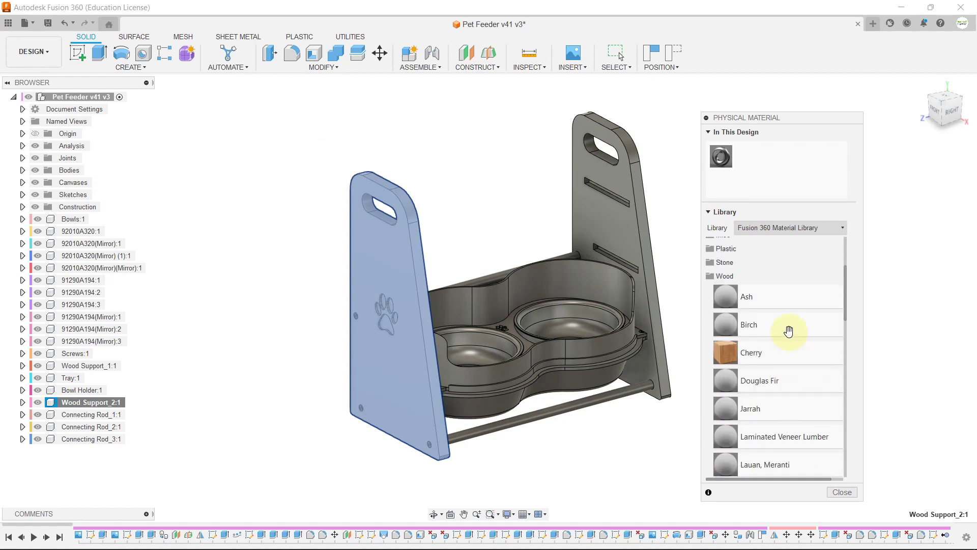
scroll(788, 324, "down", 1)
scroll(788, 343, "down", 1)
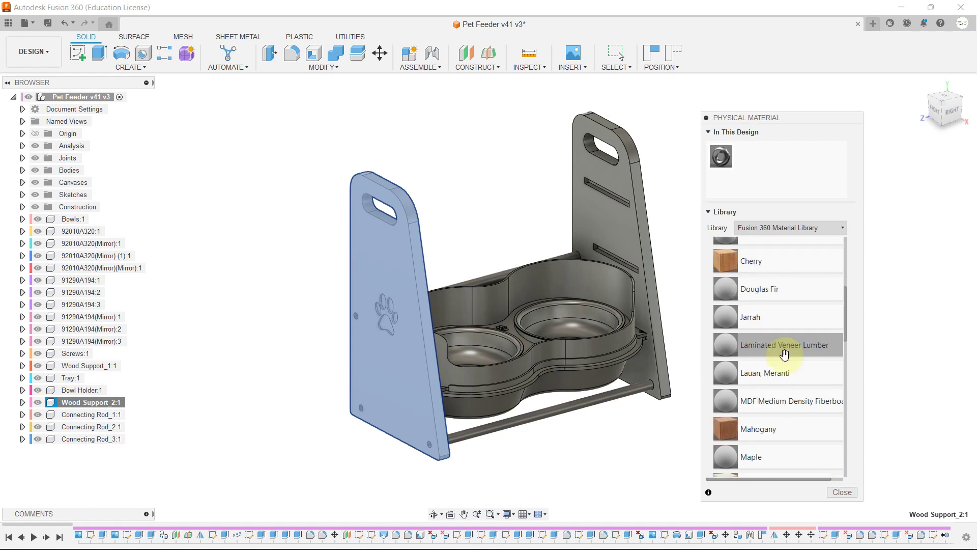
scroll(781, 363, "down", 6)
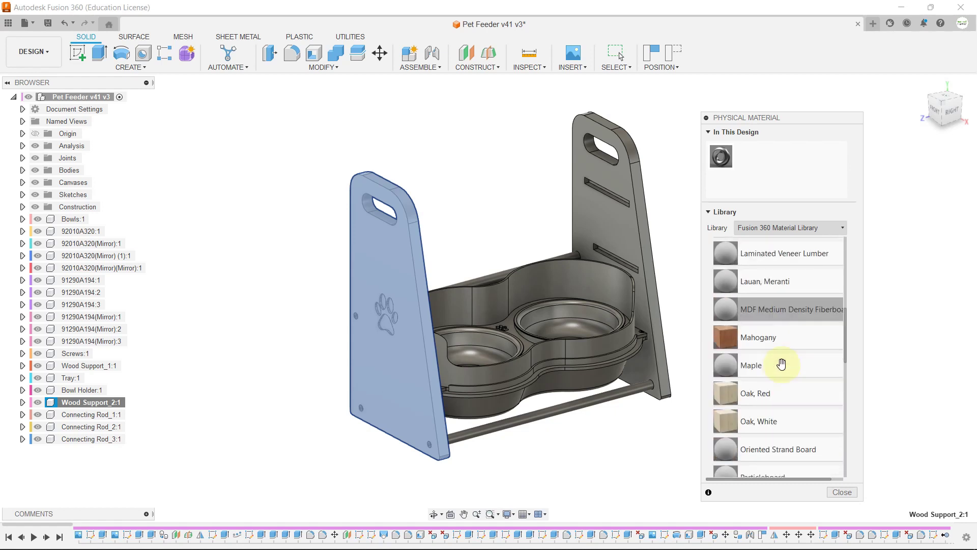
scroll(781, 363, "down", 5)
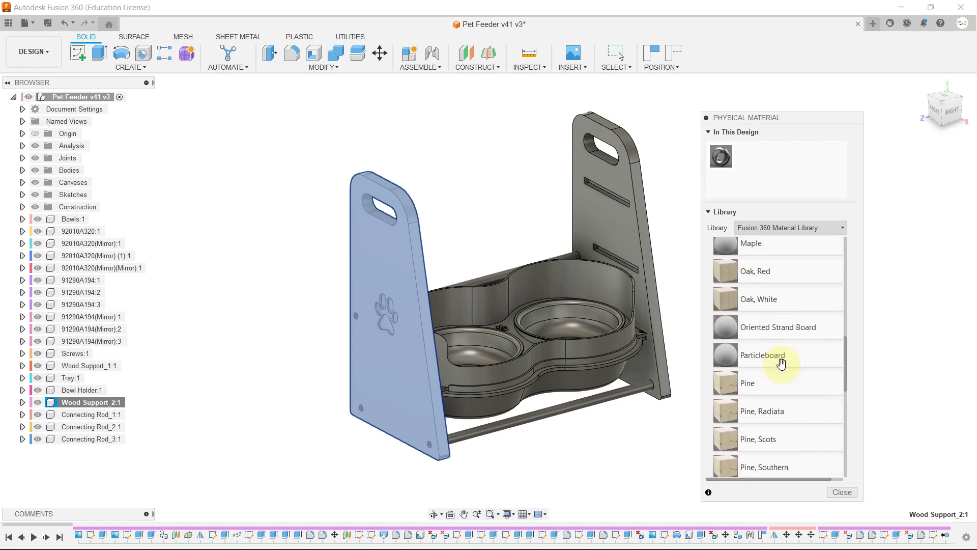
scroll(782, 363, "down", 8)
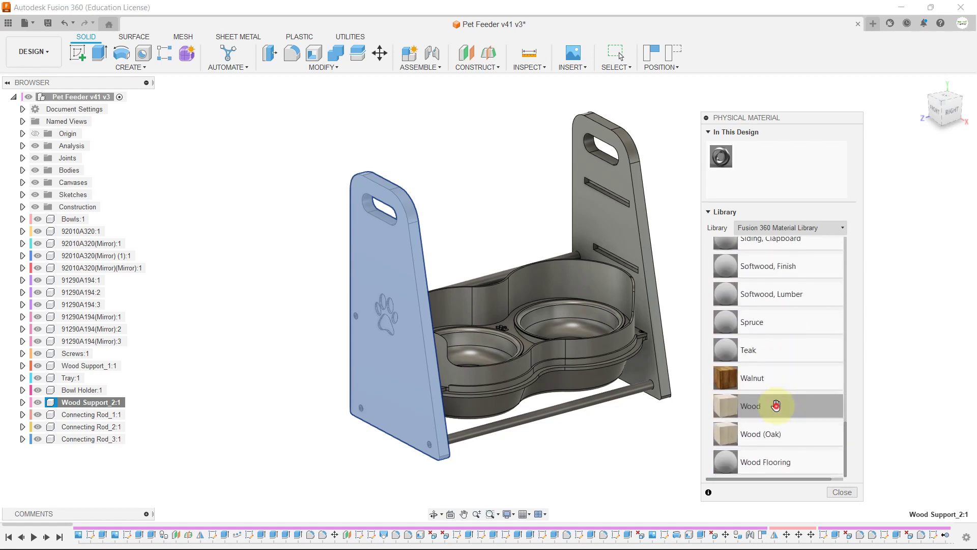
left_click_drag(776, 406, 765, 410)
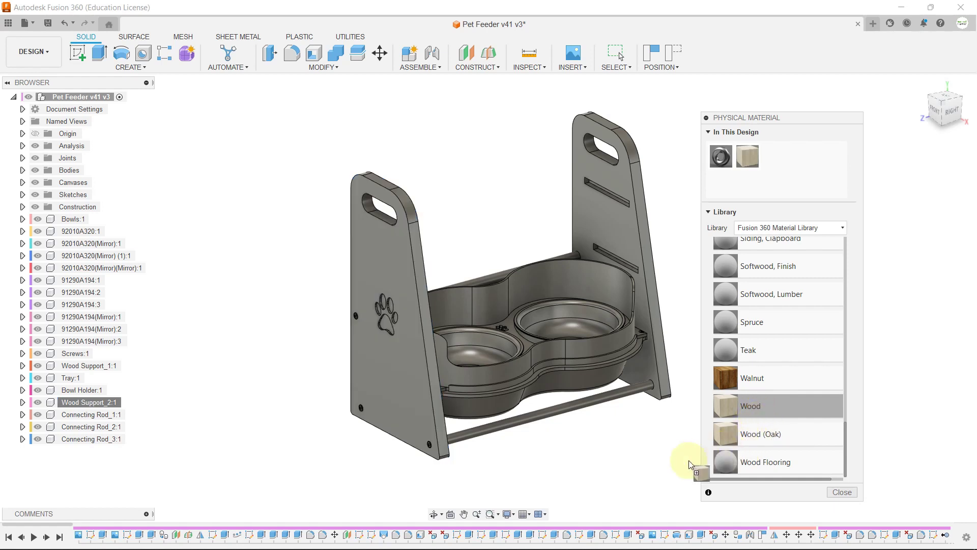
left_click_drag(689, 460, 383, 395)
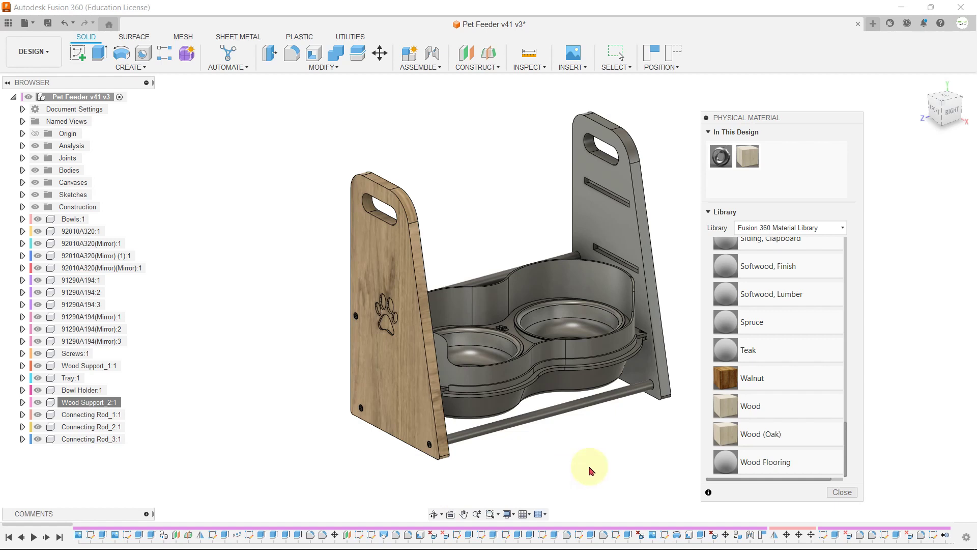
left_click(836, 495)
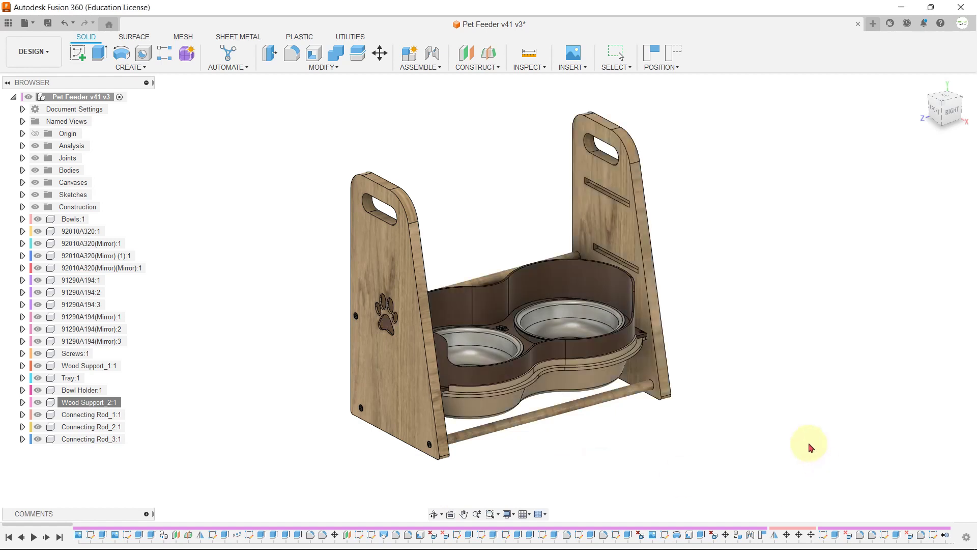
Review Wood Support_2's properties, including its material, mass and bounding box dimensions, then dismiss them.
right_click(112, 404)
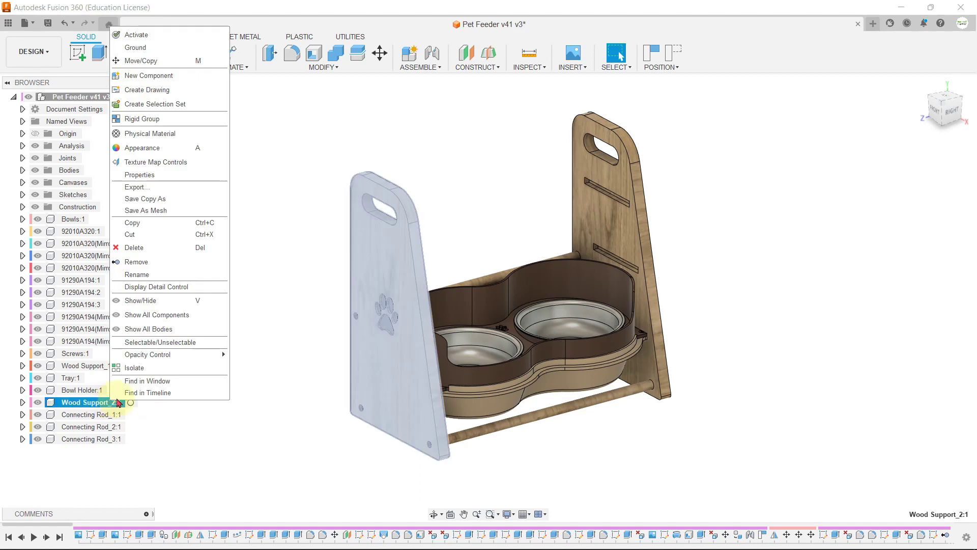
left_click(170, 175)
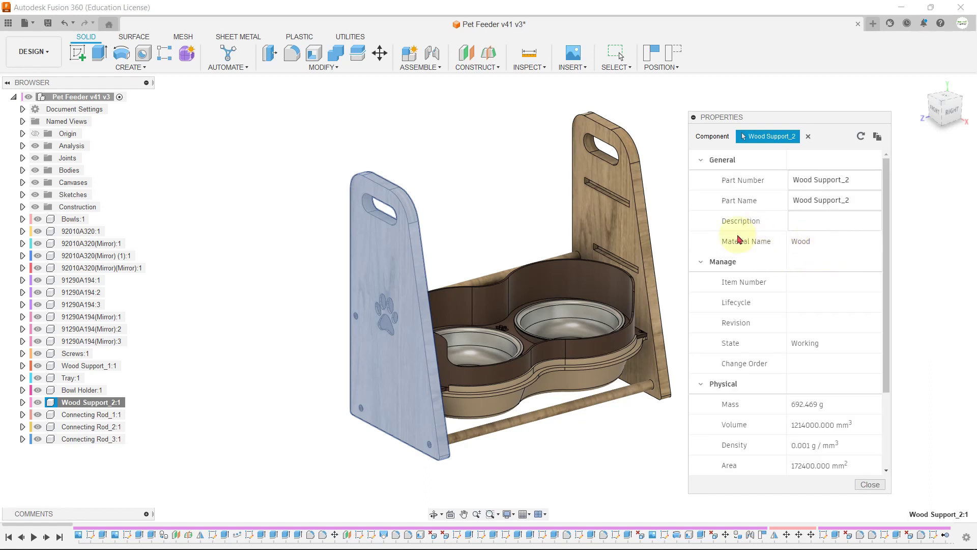
scroll(815, 266, "down", 3)
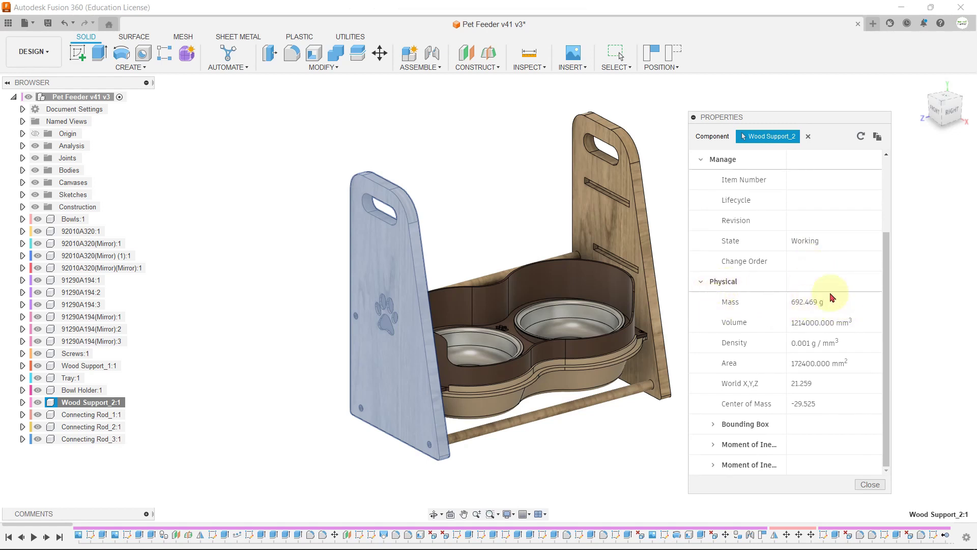
left_click(712, 427)
scroll(787, 396, "down", 1)
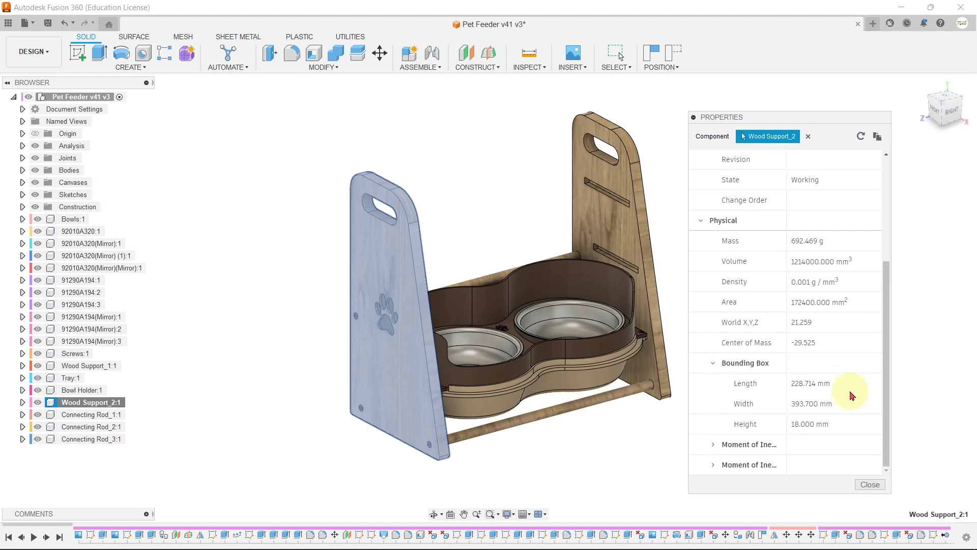
left_click(871, 485)
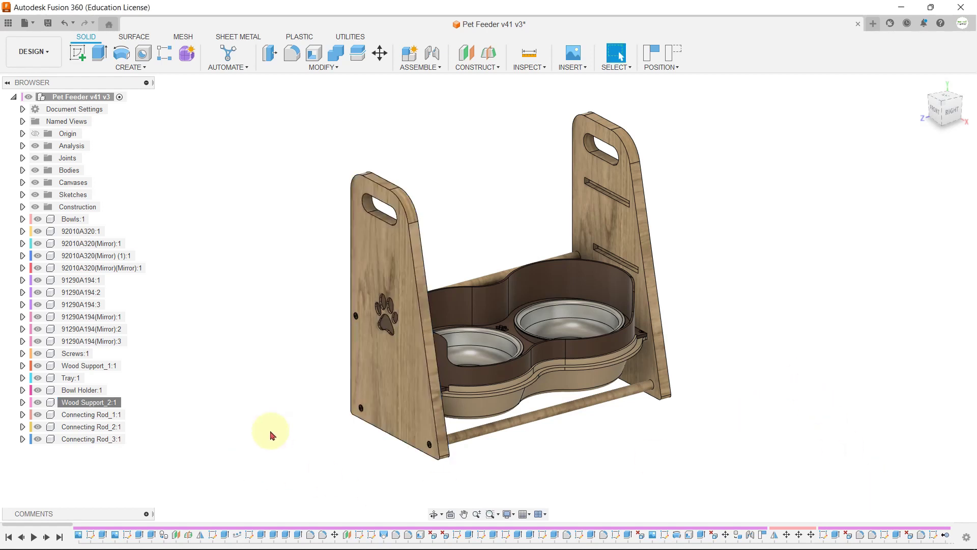
Apply the design's existing Wood physical material to Wood Support_1 and the connecting rods.
key("s")
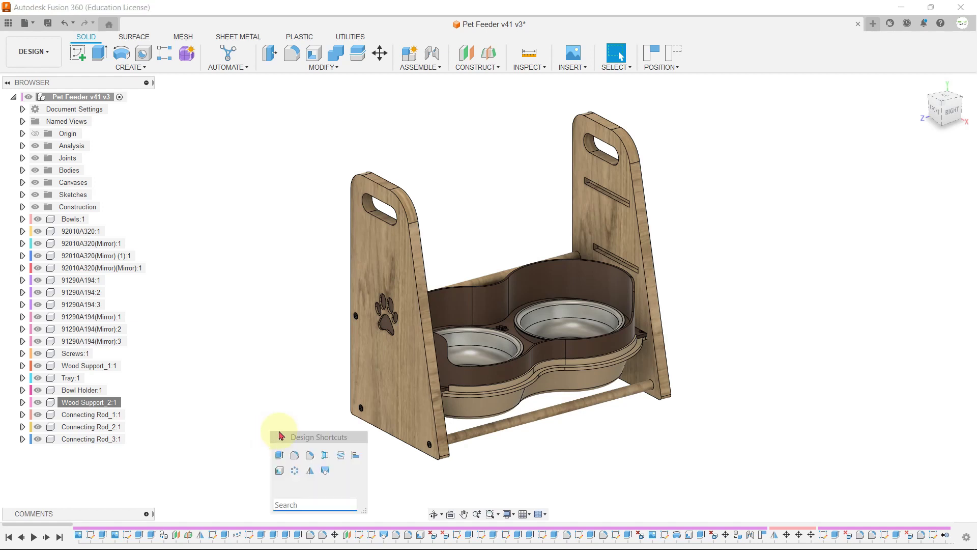
type("physi")
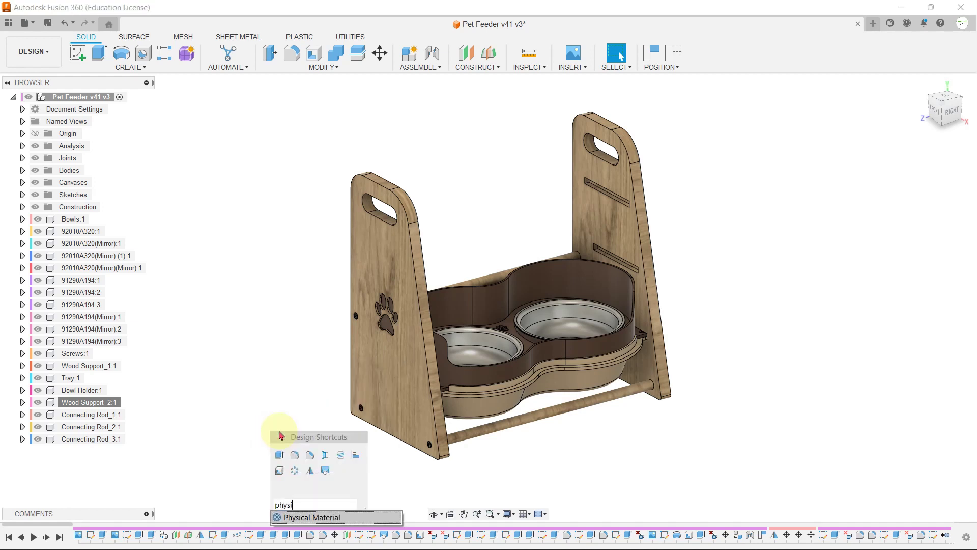
left_click(348, 516)
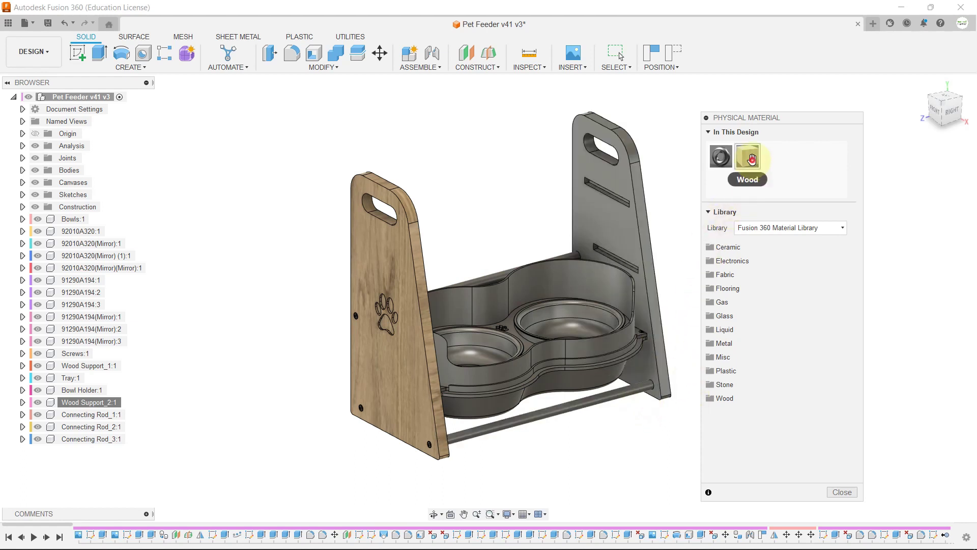
left_click_drag(747, 156, 637, 387)
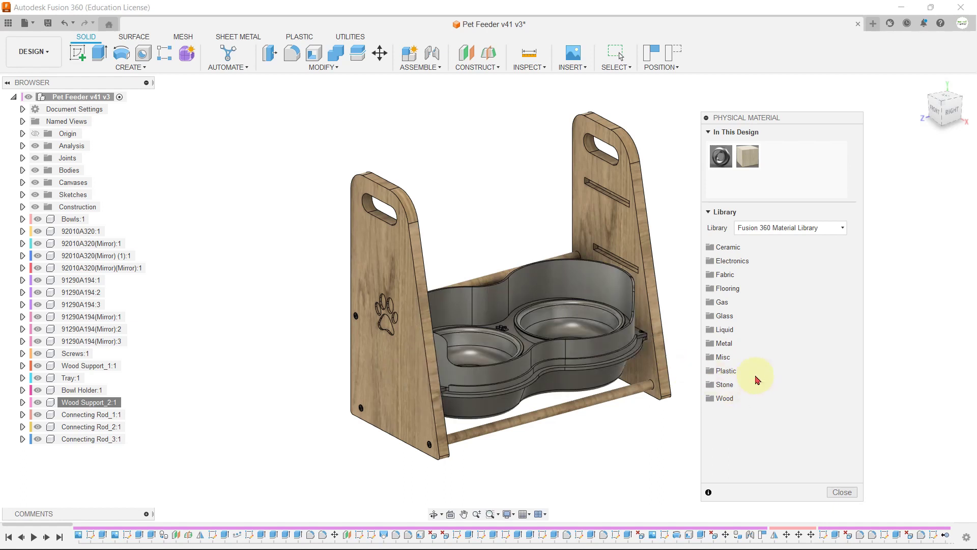
Apply the Stainless Steel, Polished physical material from the library's Metal category to both bowls.
left_click(745, 343)
scroll(764, 336, "down", 8)
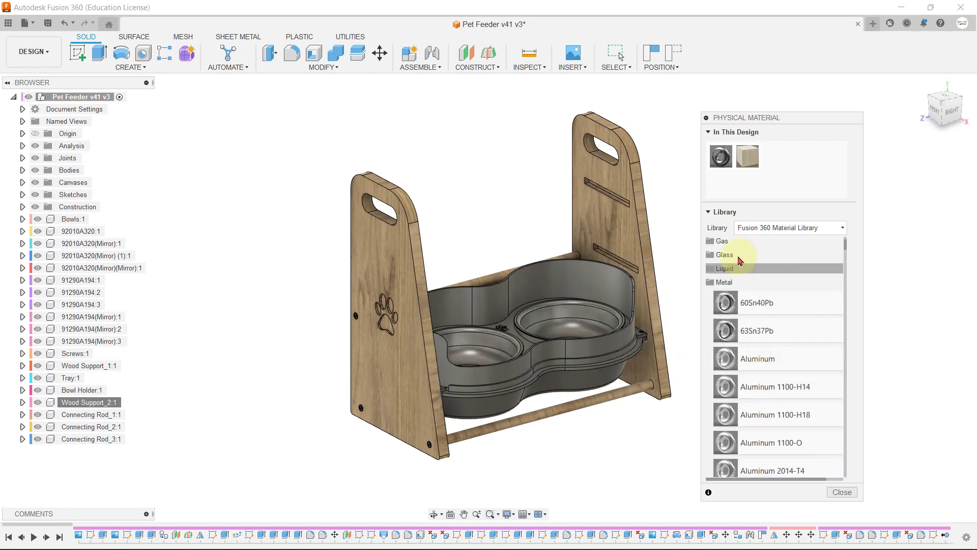
scroll(768, 330, "down", 5)
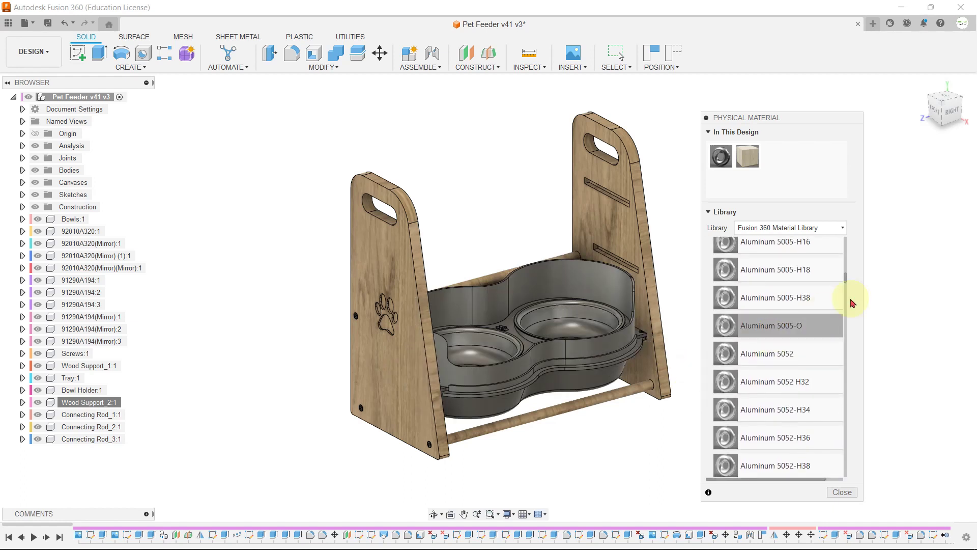
left_click(846, 280)
left_click_drag(846, 281, 841, 372)
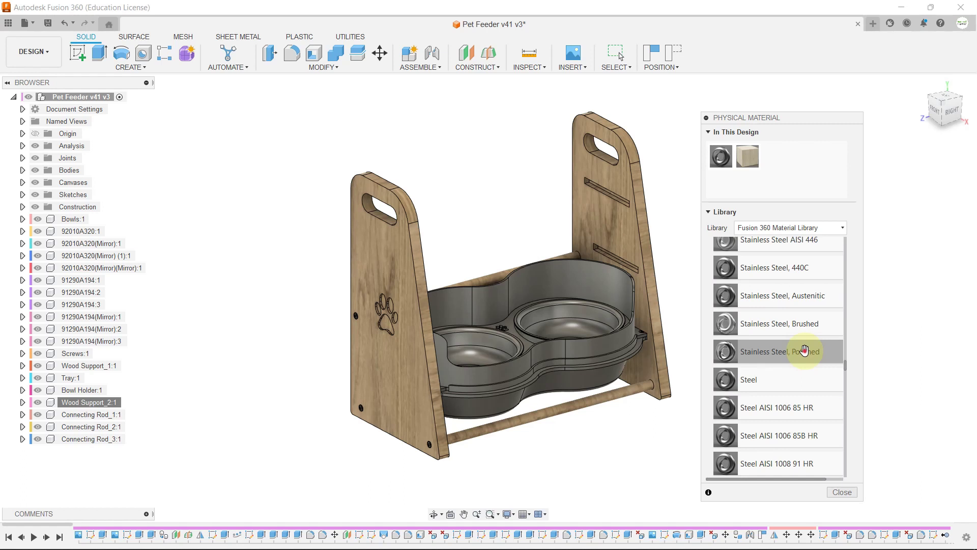
left_click_drag(630, 345, 549, 319)
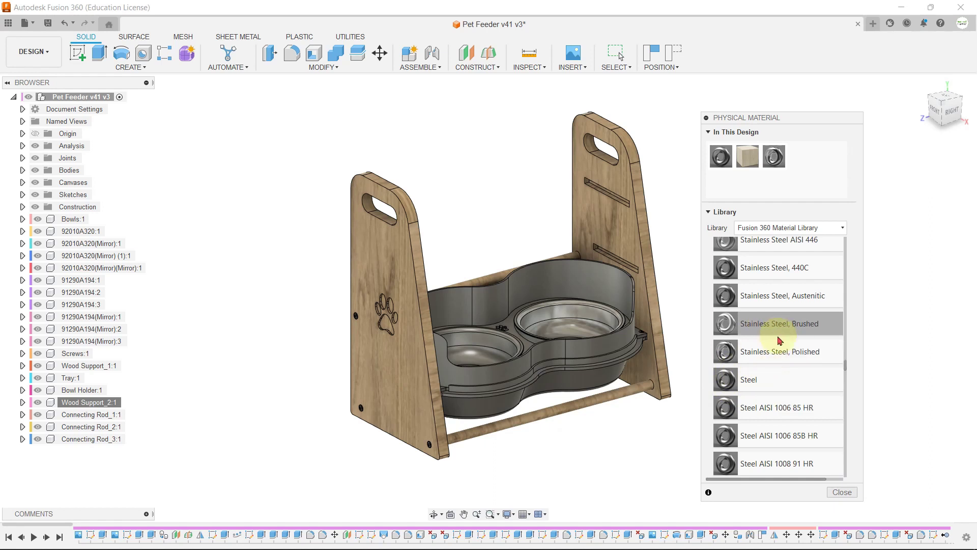
mouse_move(781, 341)
left_mouse_down()
mouse_move(694, 349)
mouse_move(490, 340)
mouse_move(503, 387)
left_mouse_up()
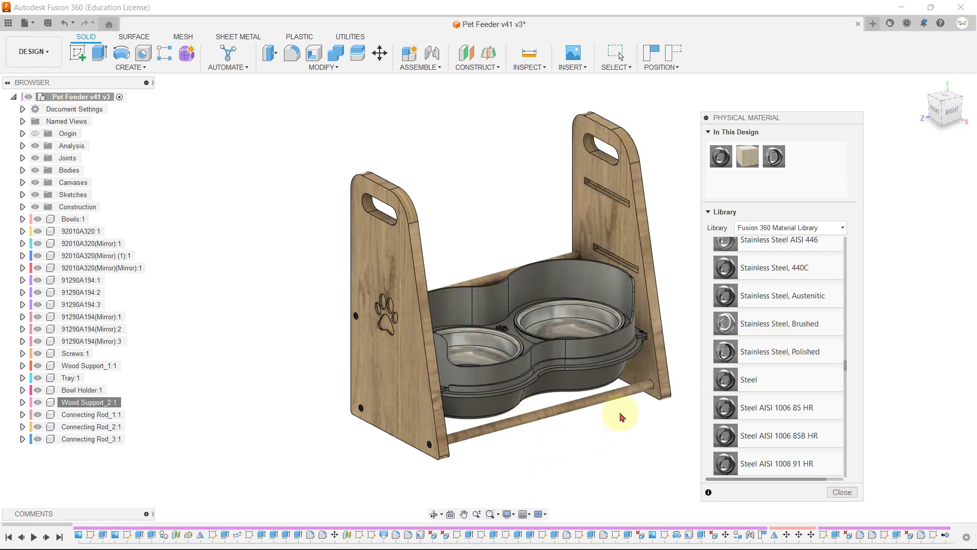
scroll(776, 336, "up", 6)
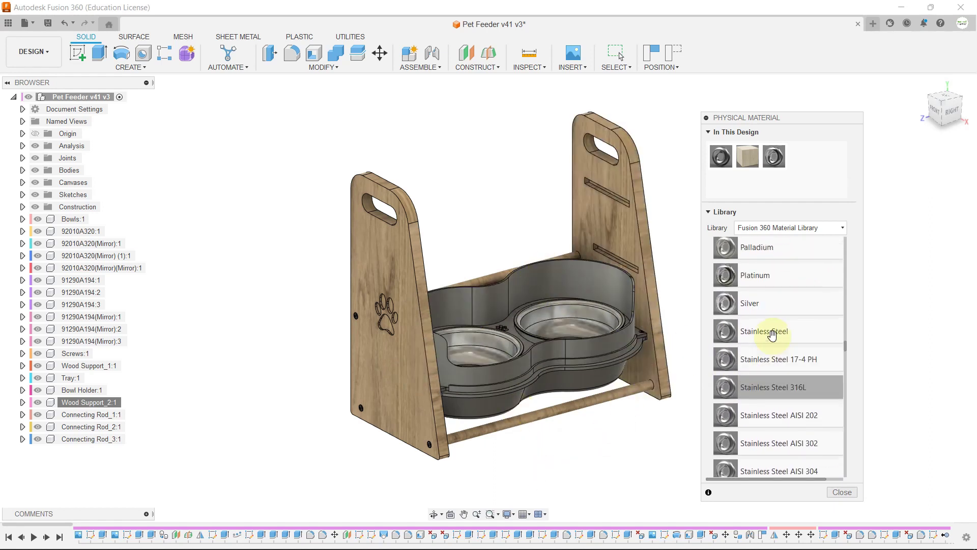
Apply the ABS Plastic physical material from the library's Plastic category to the tray and the bowl holder.
scroll(773, 334, "up", 8)
left_click_drag(848, 331, 842, 244)
left_click(829, 328)
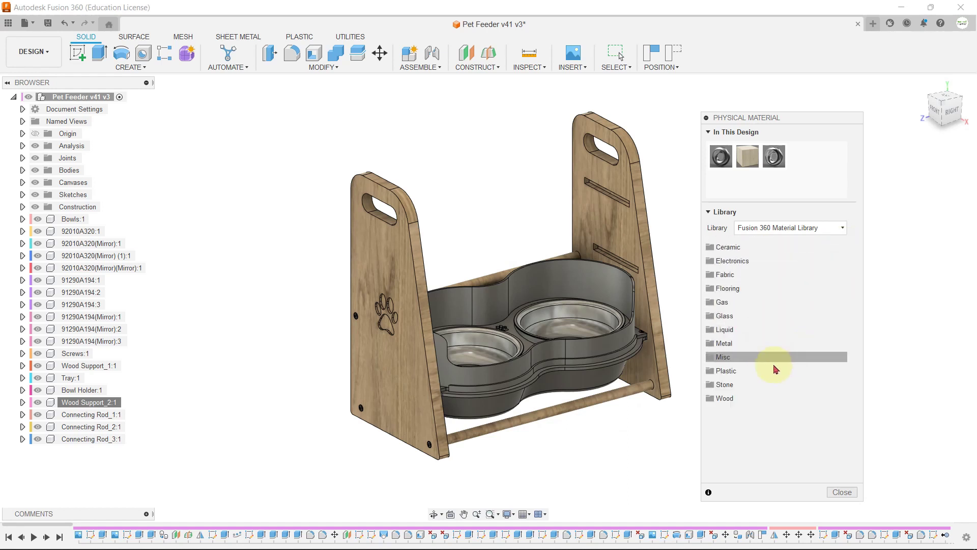
left_click(733, 371)
left_click_drag(744, 391, 600, 374)
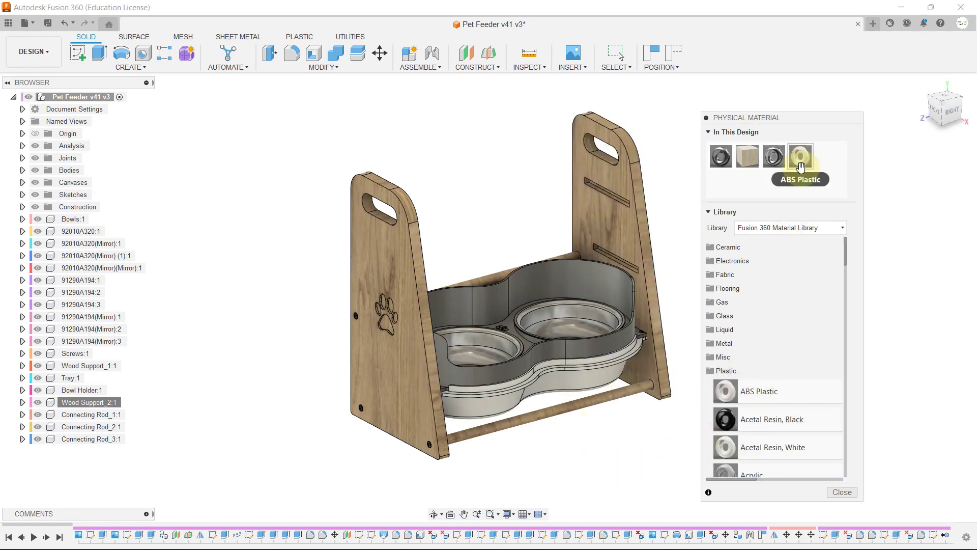
left_click_drag(801, 167, 622, 291)
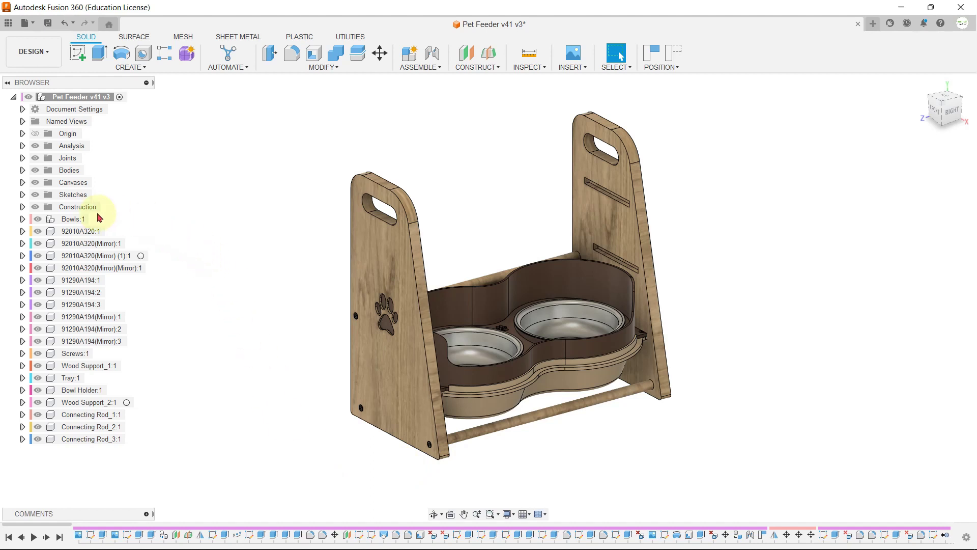
Review Bowl 1's properties within the Bowls component, including its material, mass and bounding box dimensions.
left_click(23, 219)
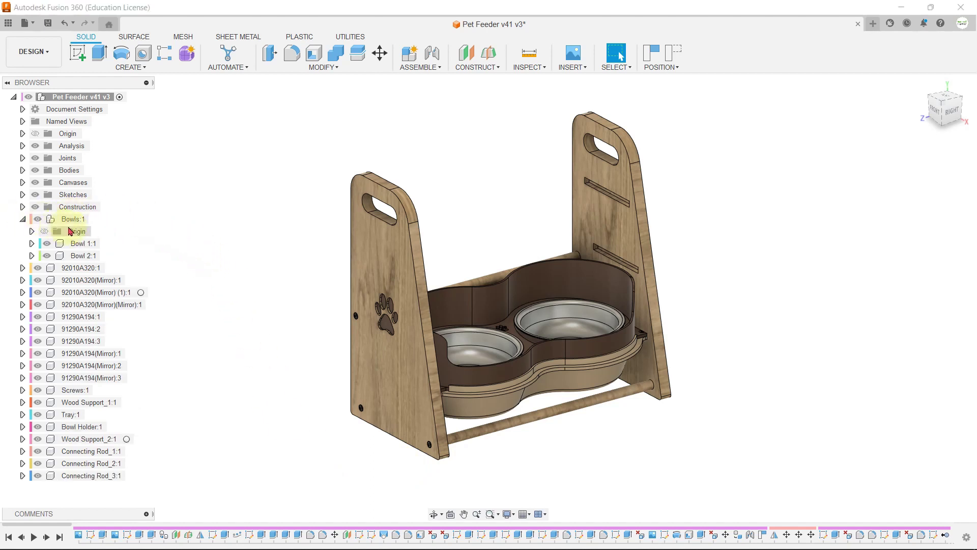
left_click(84, 245)
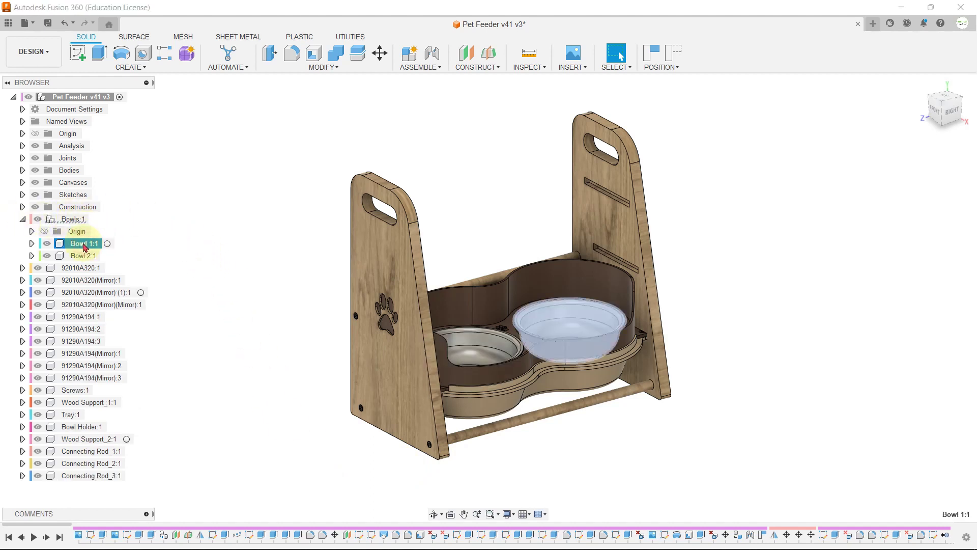
right_click(85, 247)
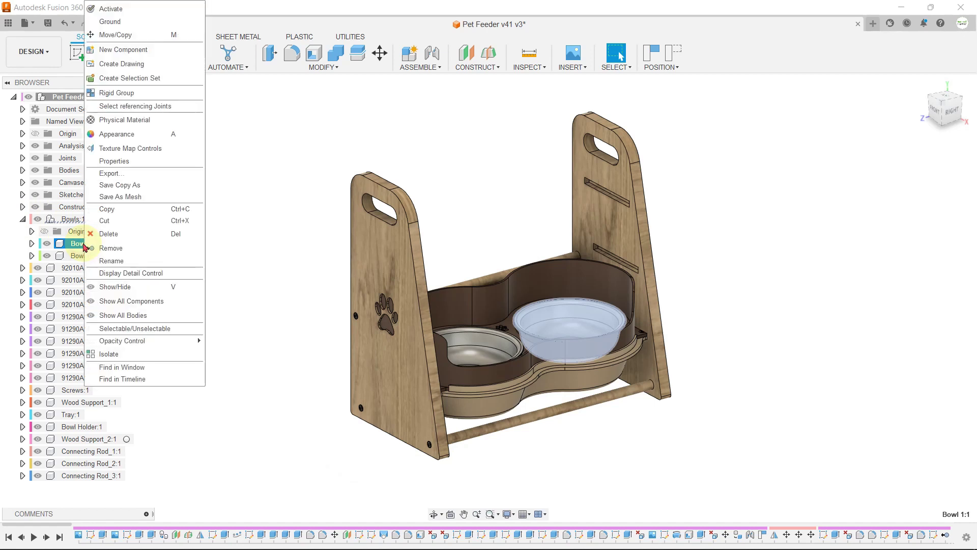
left_click(129, 168)
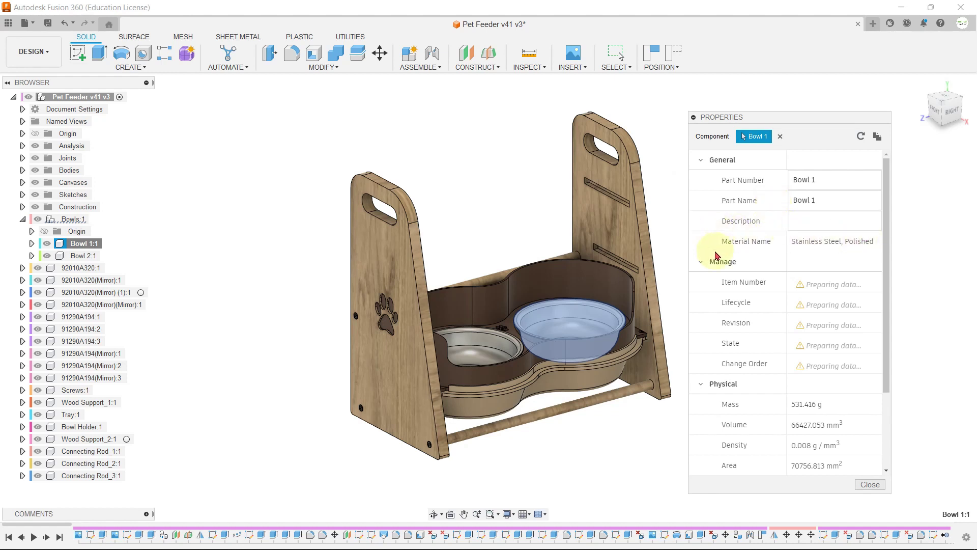
scroll(809, 255, "down", 3)
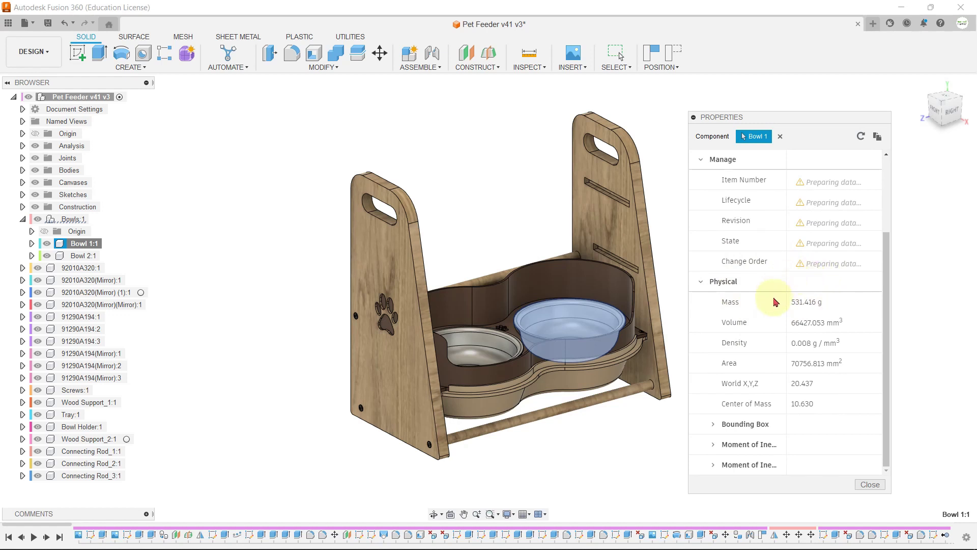
left_click(714, 426)
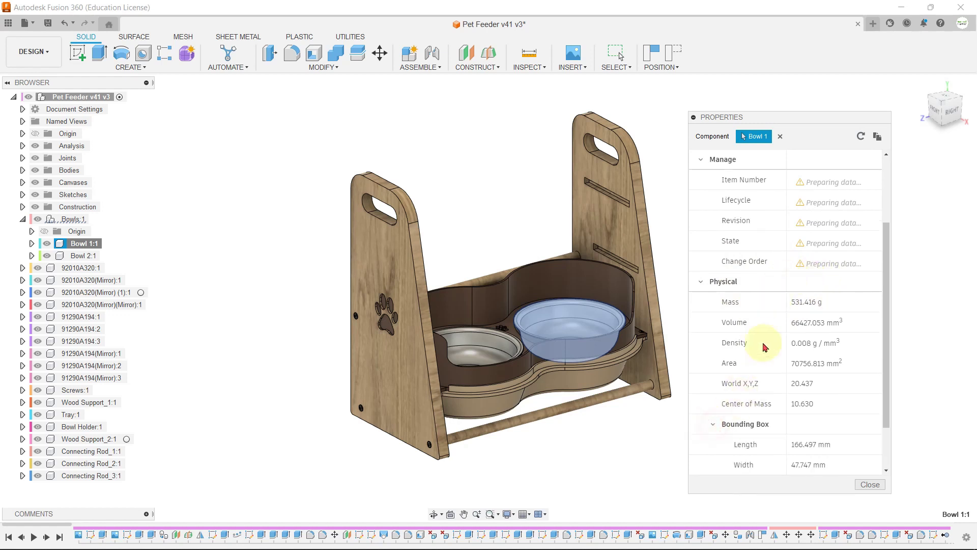
scroll(763, 346, "down", 2)
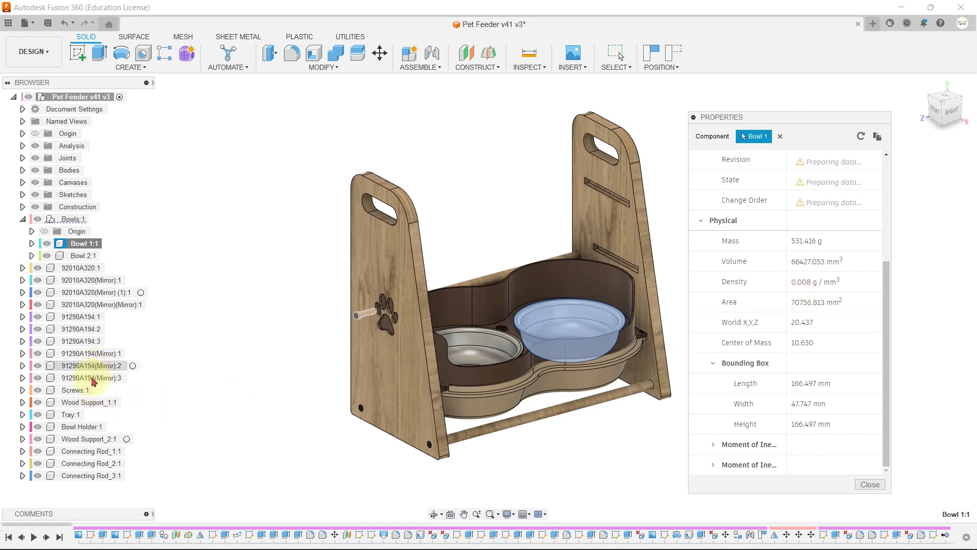
Review the Tray's properties, including its material, mass and bounding box dimensions, and dismiss them.
left_click(71, 415)
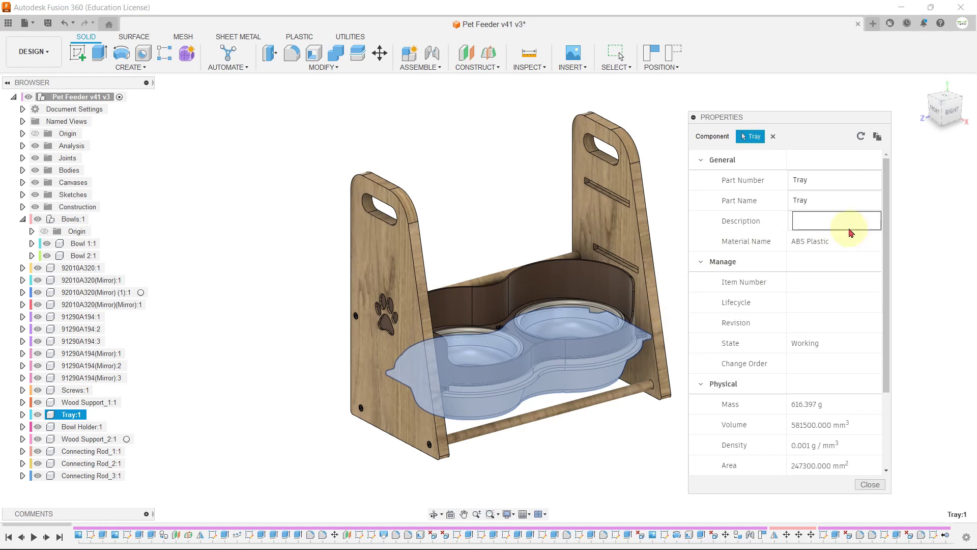
scroll(830, 301, "down", 3)
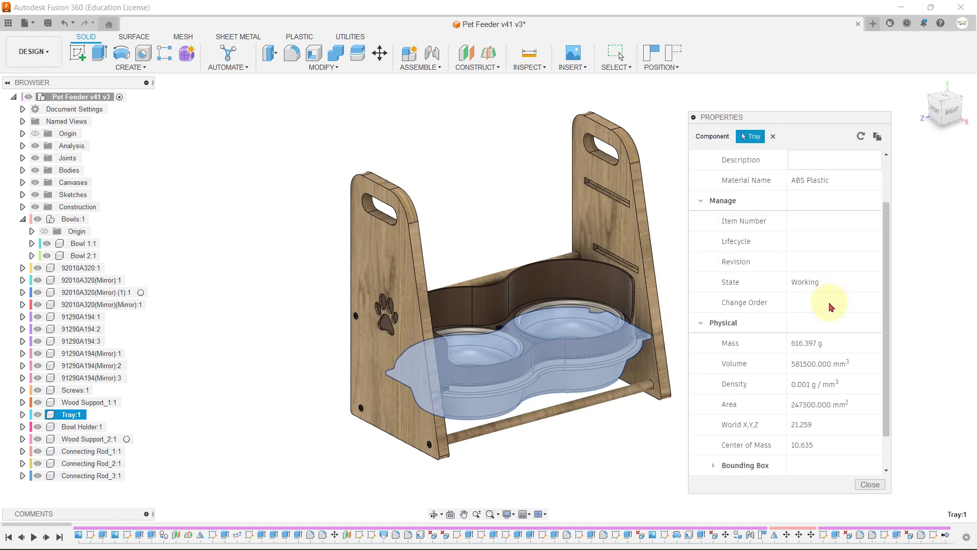
scroll(822, 366, "down", 2)
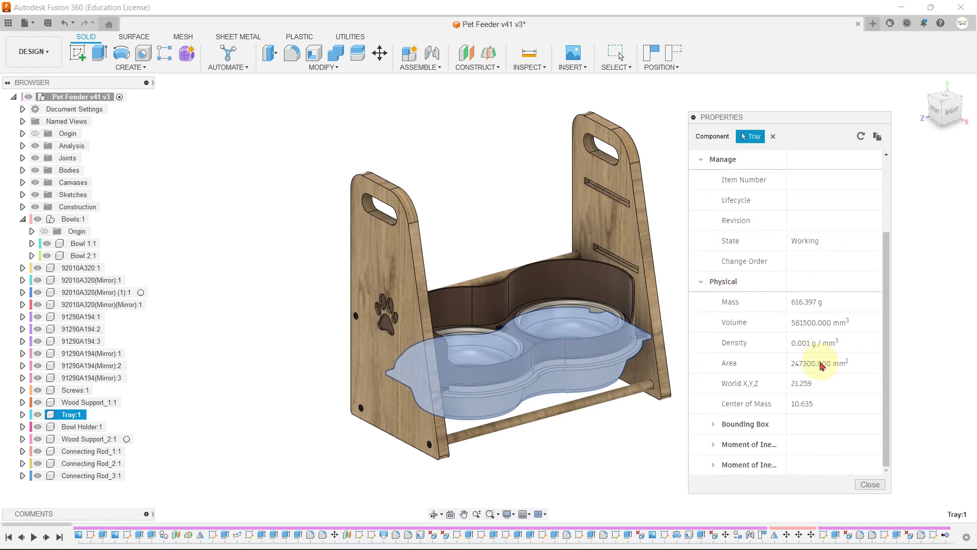
left_click(715, 432)
scroll(818, 433, "down", 3)
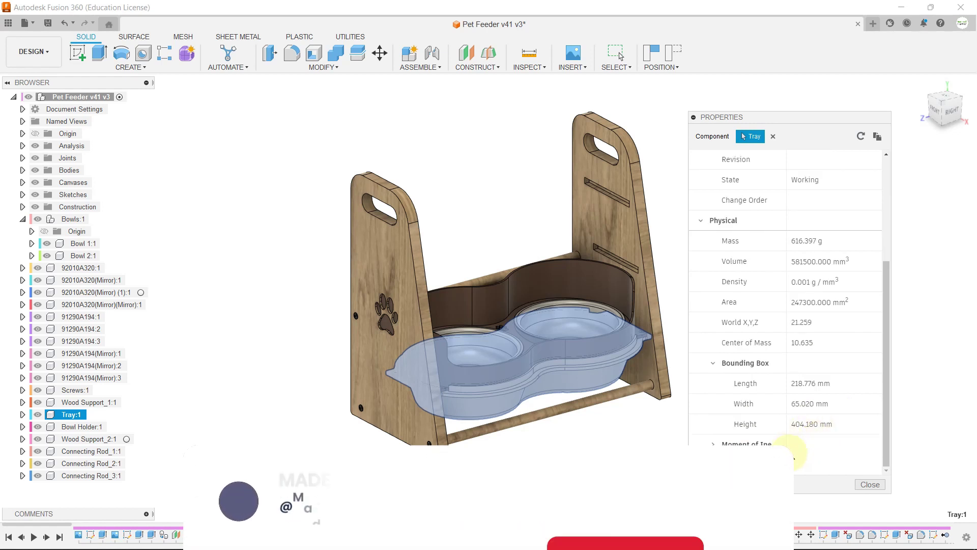
left_click(870, 484)
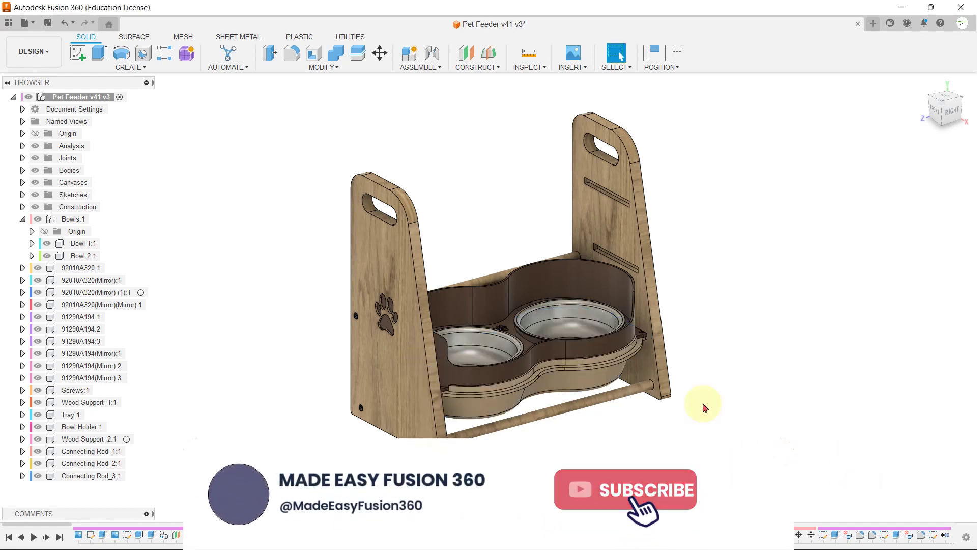